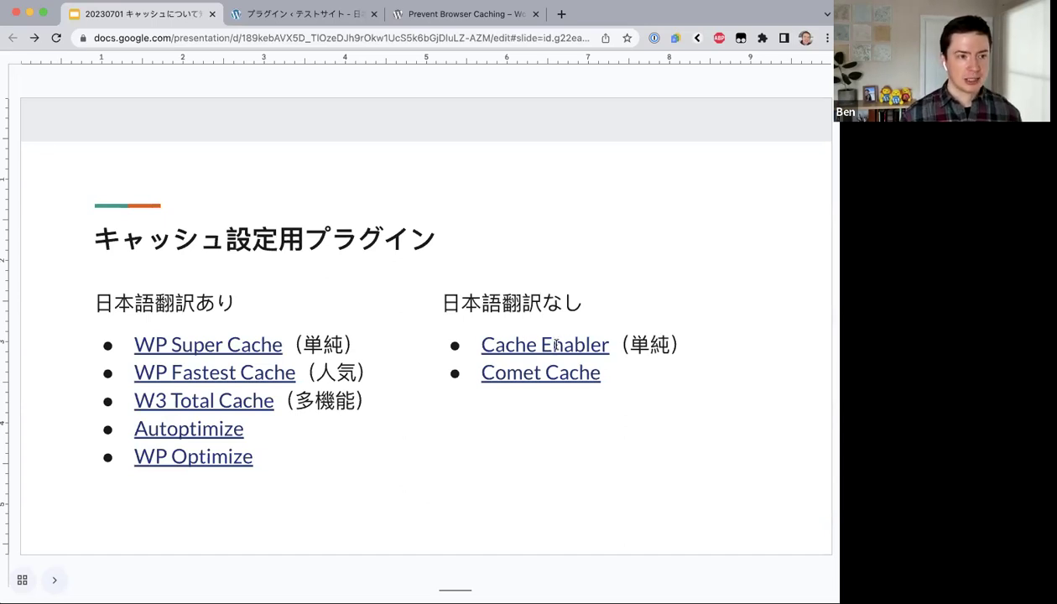
Activate the WP Super Cache plugin on the WordPress installed plugins page
{"action": "key", "text": "ctrl+Tab"}
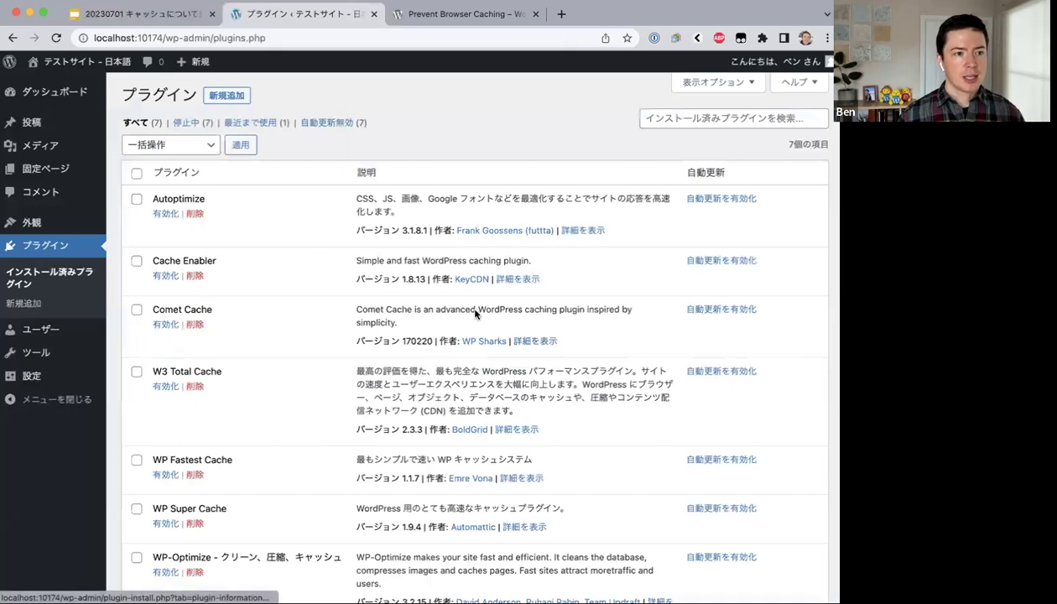
{"action": "key", "text": "ctrl+shift+Tab"}
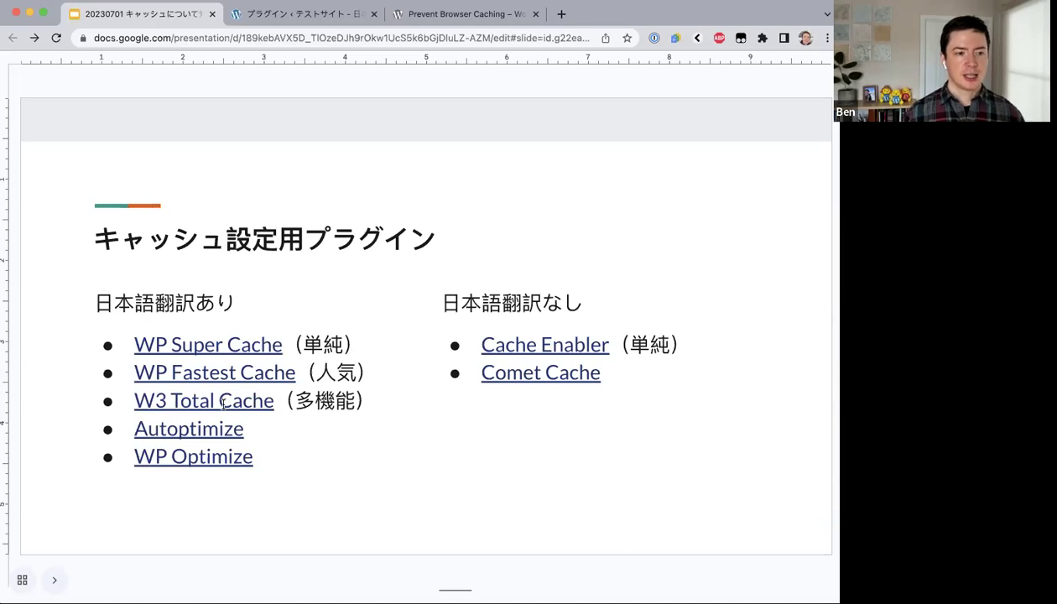
{"action": "key", "text": "ctrl+Tab"}
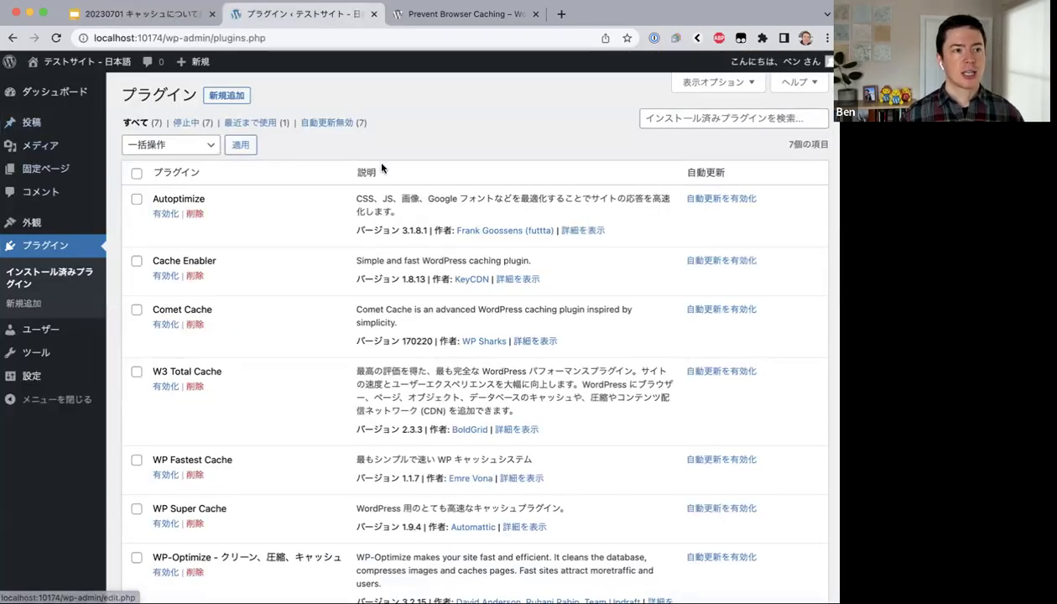
{"action": "scroll", "coordinate": [254, 192], "scroll_direction": "down", "scroll_amount": 2}
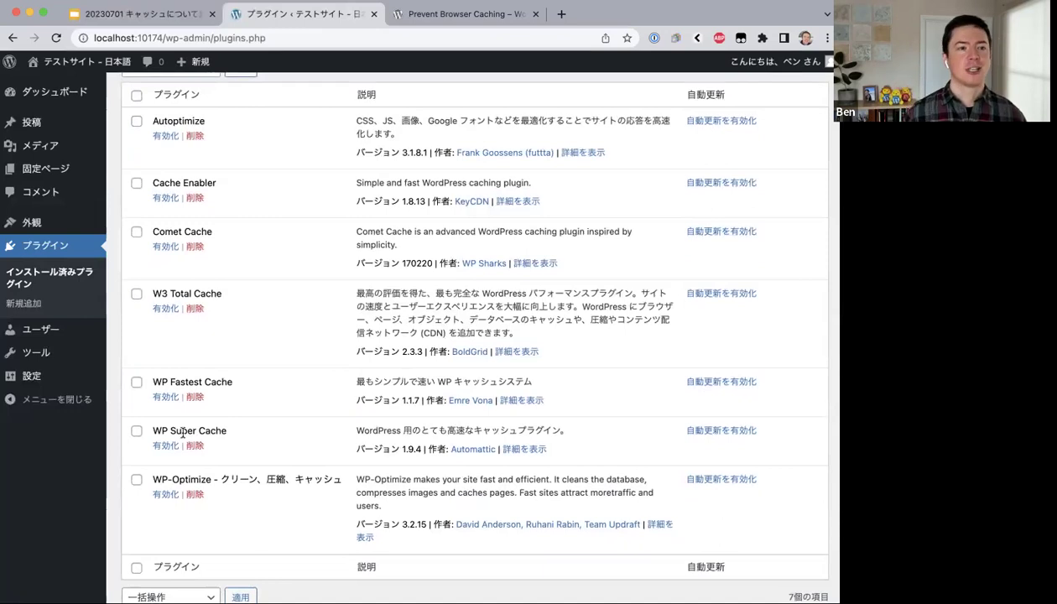
{"action": "key", "text": "ctrl+shift+Tab"}
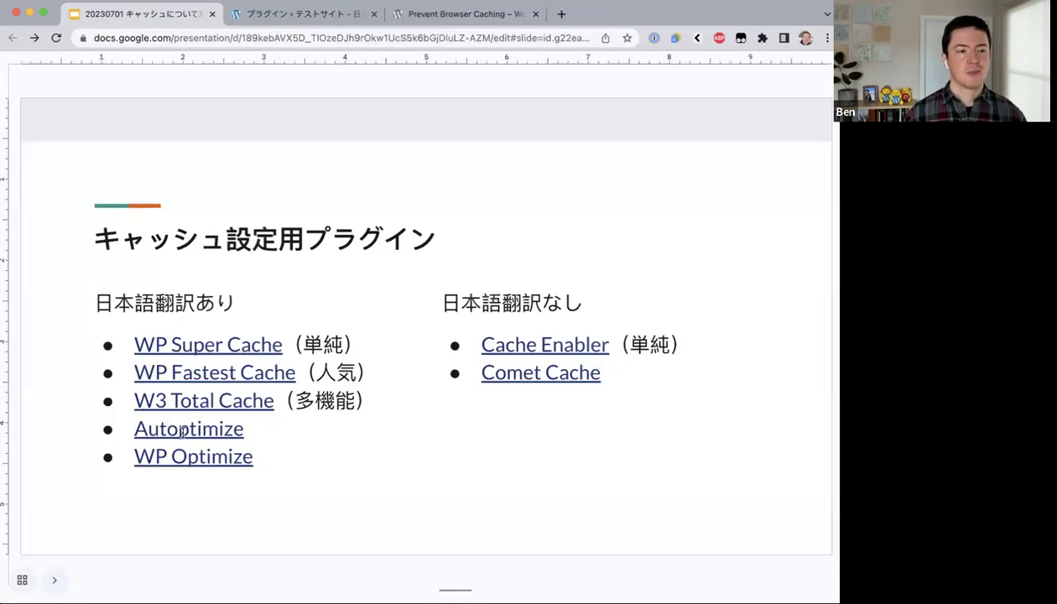
{"action": "key", "text": "ctrl+Tab"}
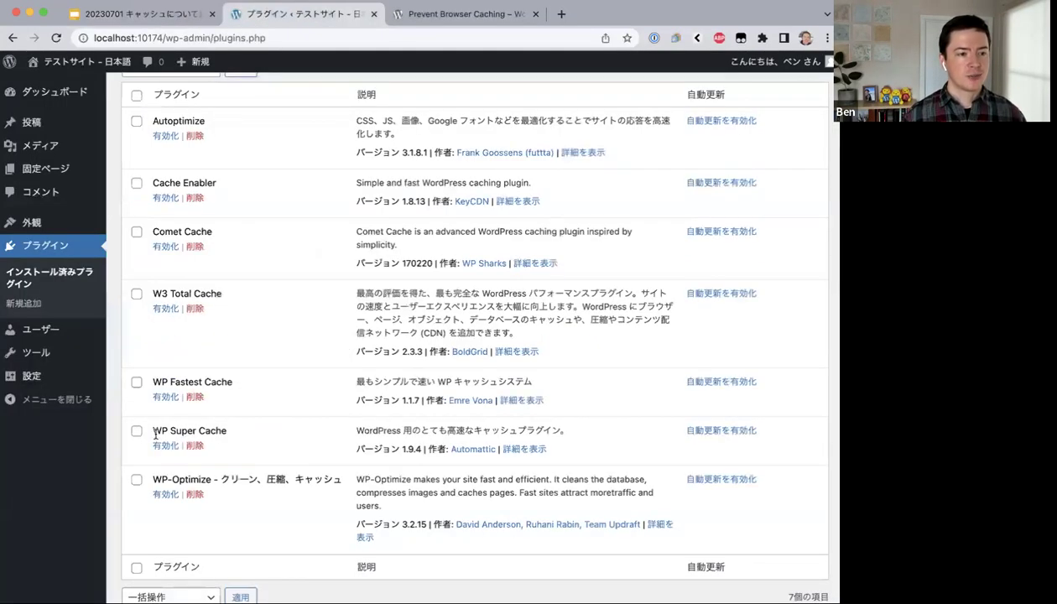
{"action": "left_click", "coordinate": [158, 447]}
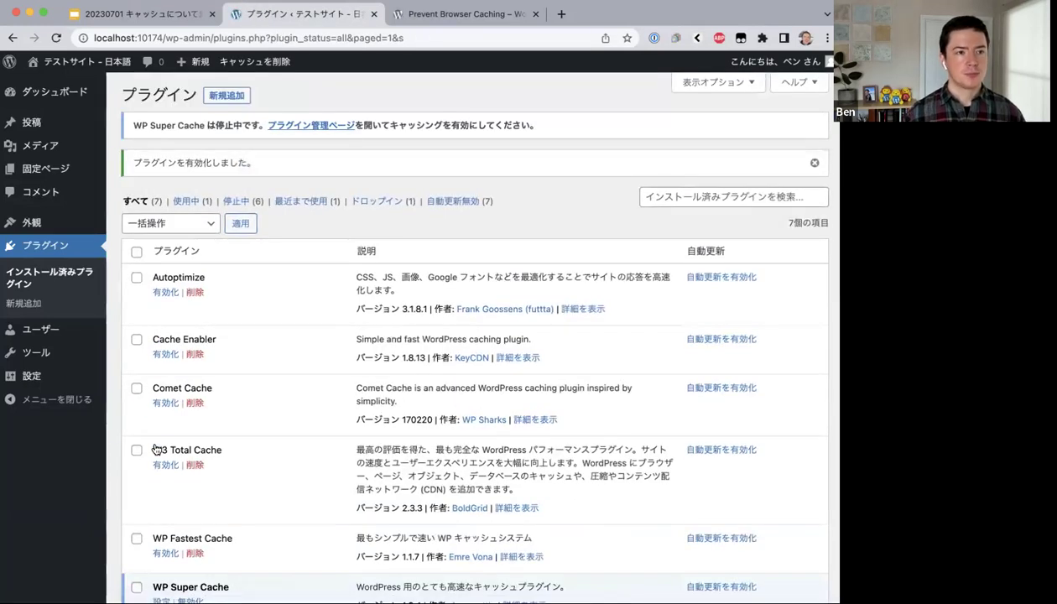
{"action": "left_click", "coordinate": [279, 64]}
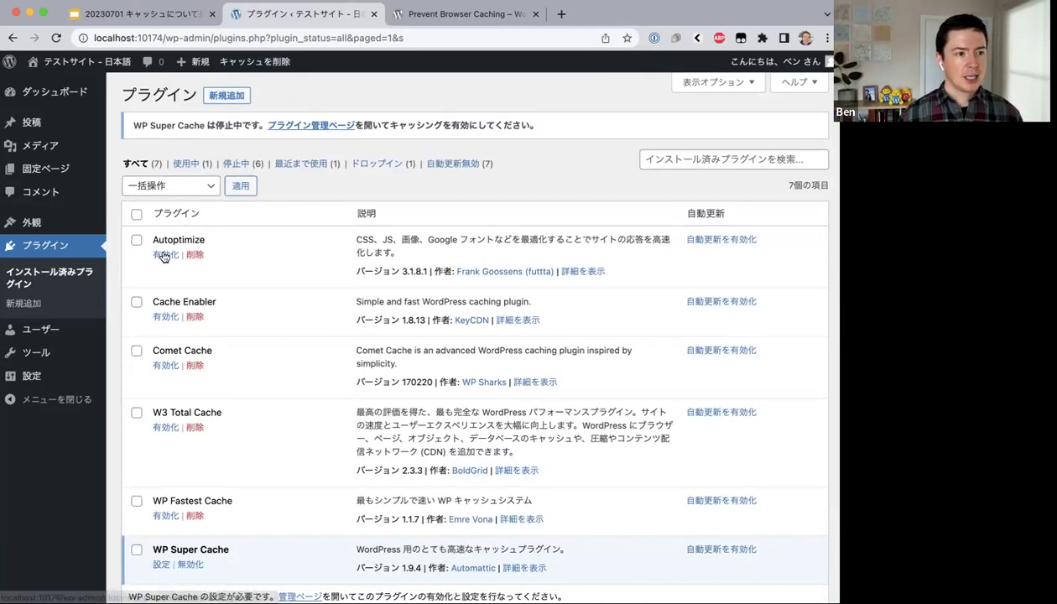
Open the WP Super Cache settings page and dismiss the Jetpack Boost promotion
{"action": "mouse_move", "coordinate": [44, 359]}
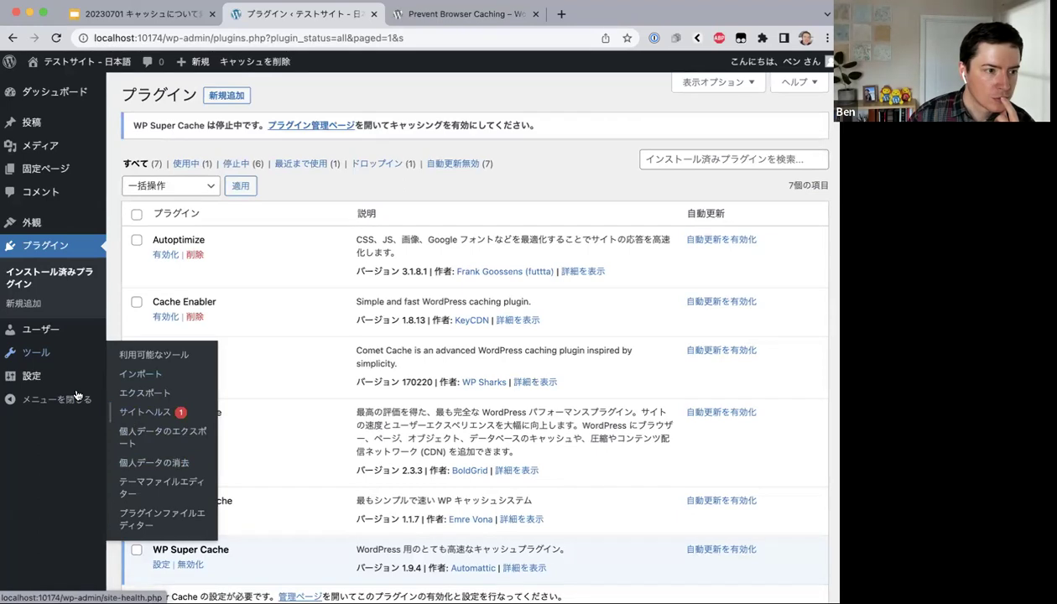
{"action": "mouse_move", "coordinate": [49, 378]}
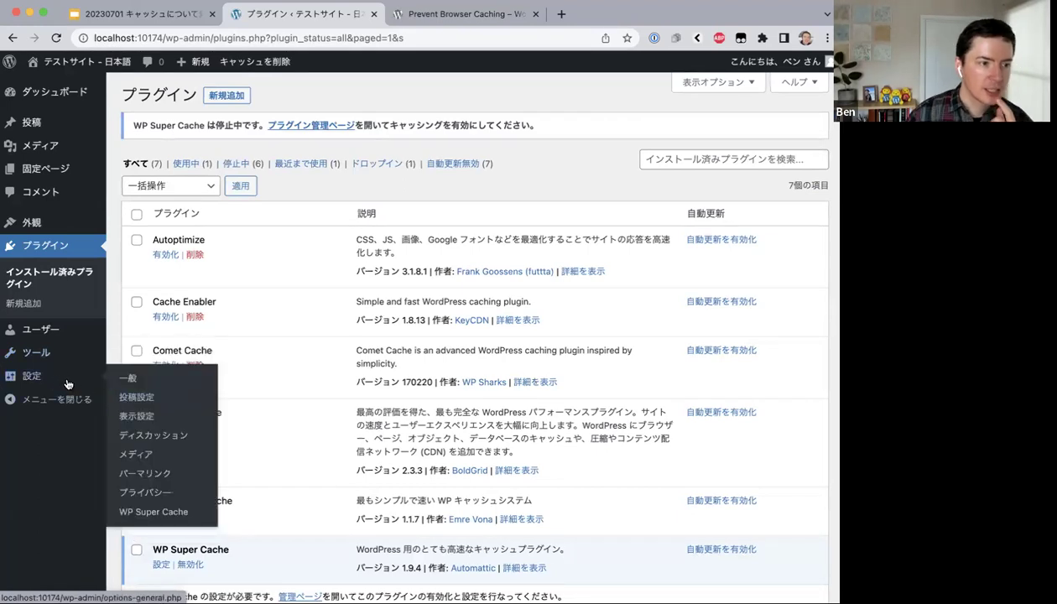
{"action": "left_click", "coordinate": [151, 519]}
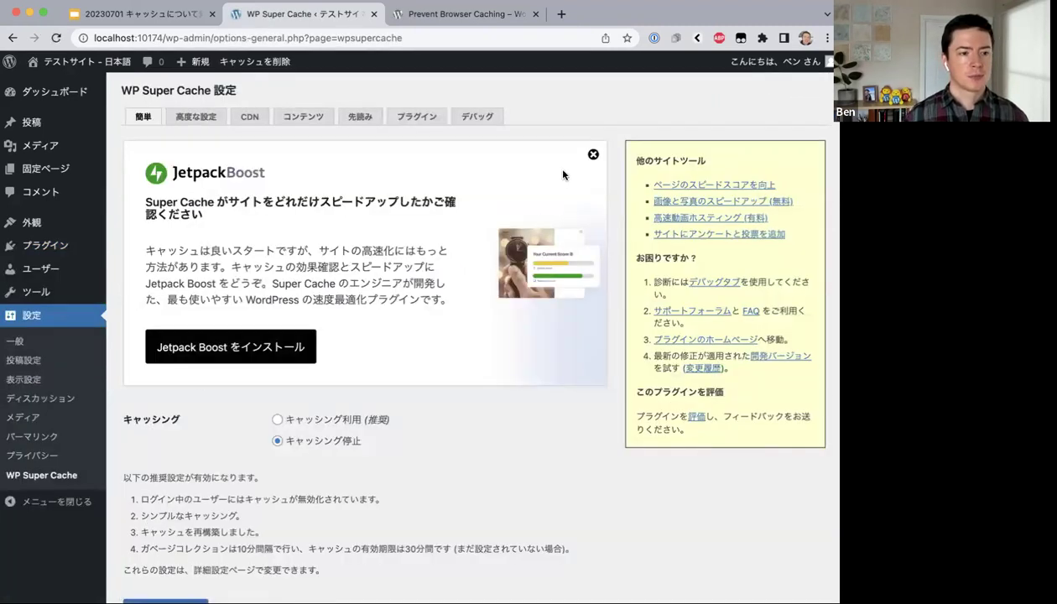
{"action": "left_click", "coordinate": [593, 154]}
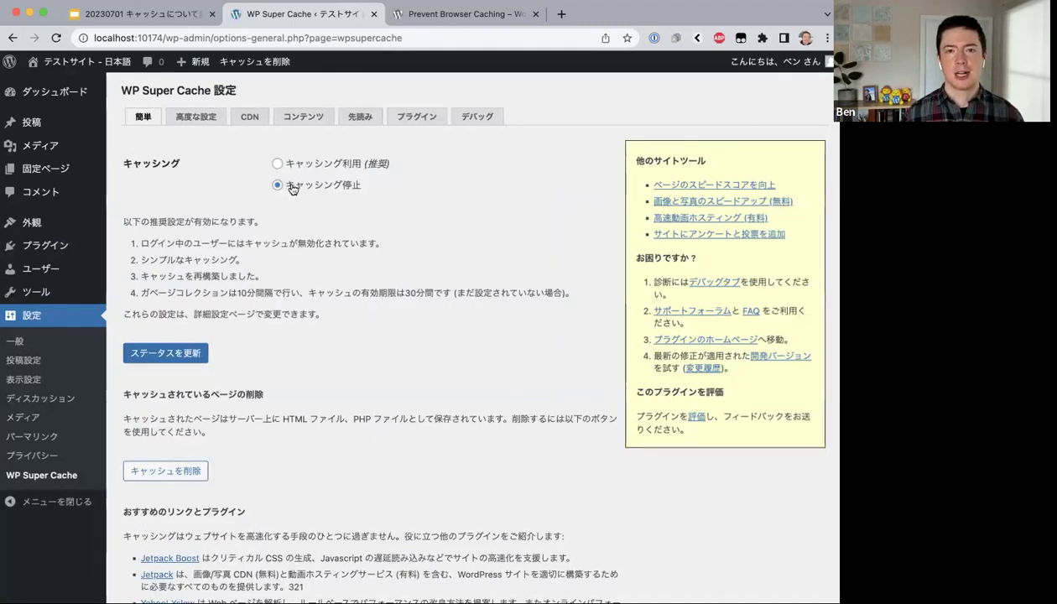
Look through the WP Super Cache advanced, CDN, contents and preload settings, ending back on the easy settings
{"action": "left_click", "coordinate": [196, 356]}
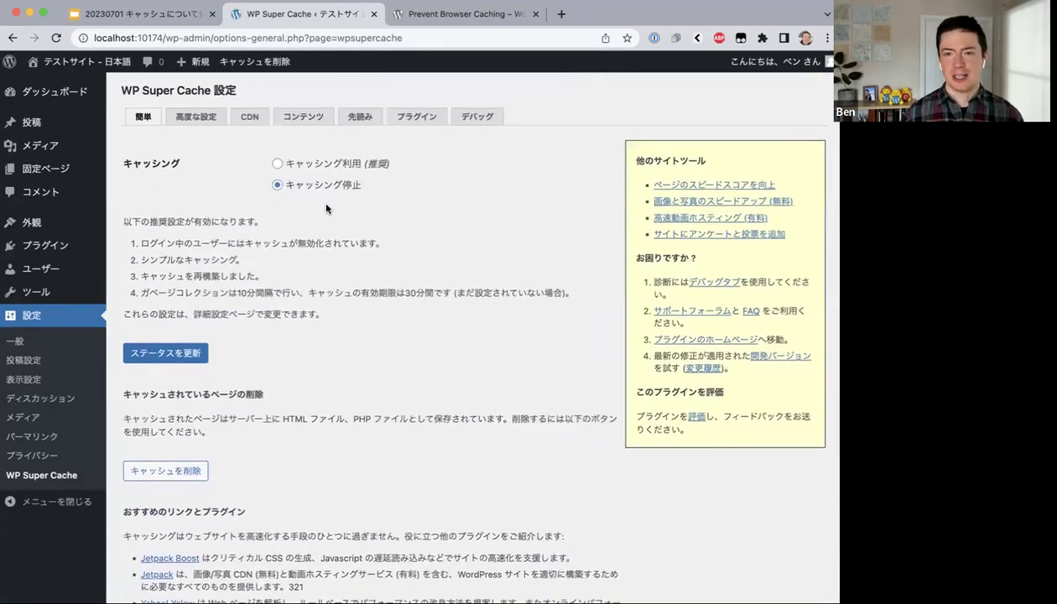
{"action": "left_click", "coordinate": [191, 117]}
{"action": "left_click", "coordinate": [249, 118]}
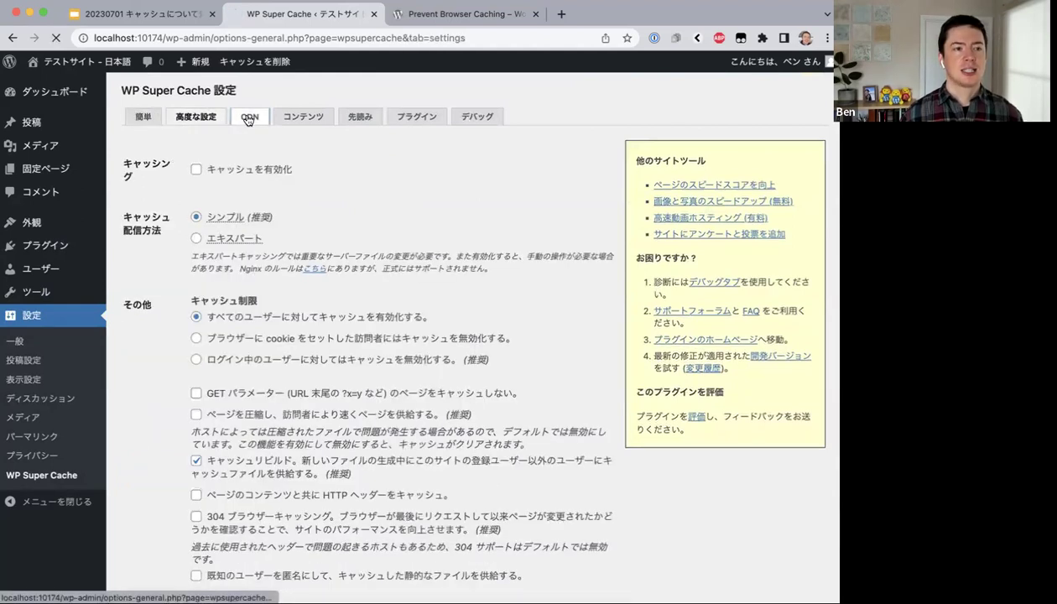
{"action": "left_click", "coordinate": [301, 119]}
{"action": "left_click", "coordinate": [360, 117]}
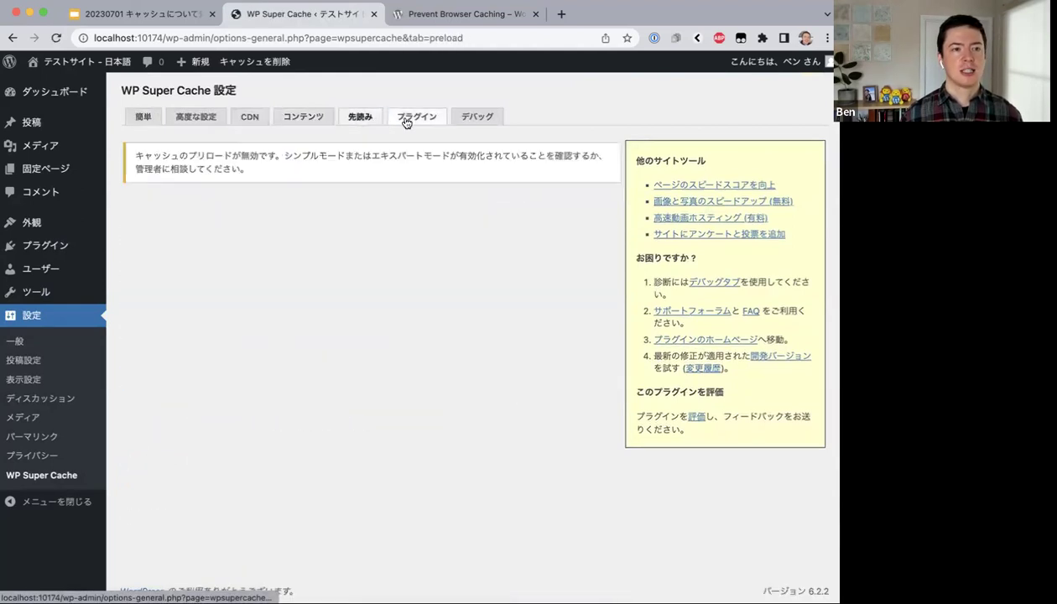
{"action": "left_click", "coordinate": [162, 117]}
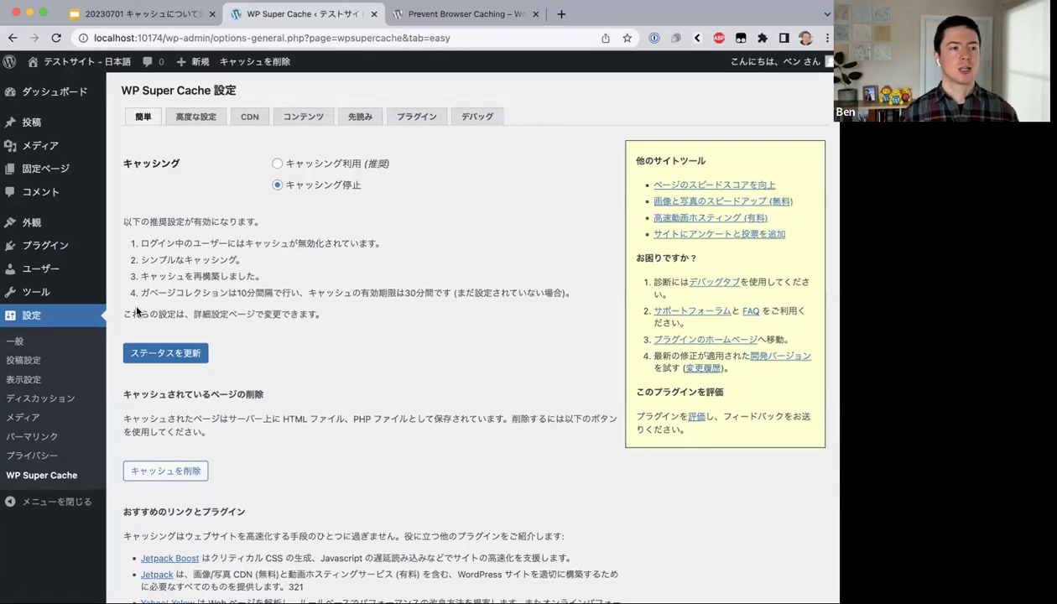
Deactivate WP Super Cache on the installed plugins page and return to the slide listing the caching plugins
{"action": "mouse_move", "coordinate": [62, 244]}
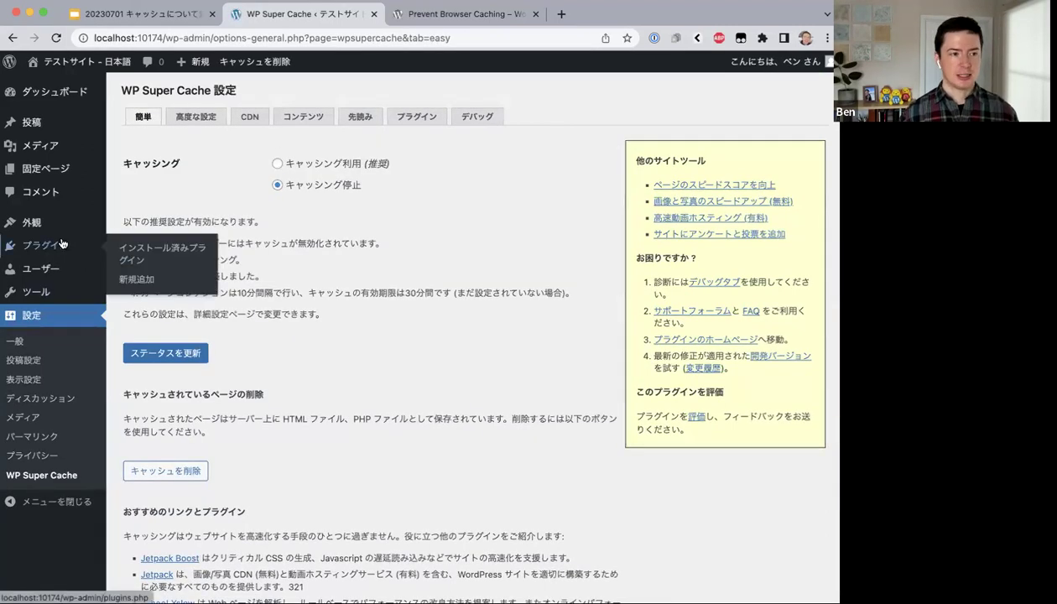
{"action": "left_click", "coordinate": [132, 258]}
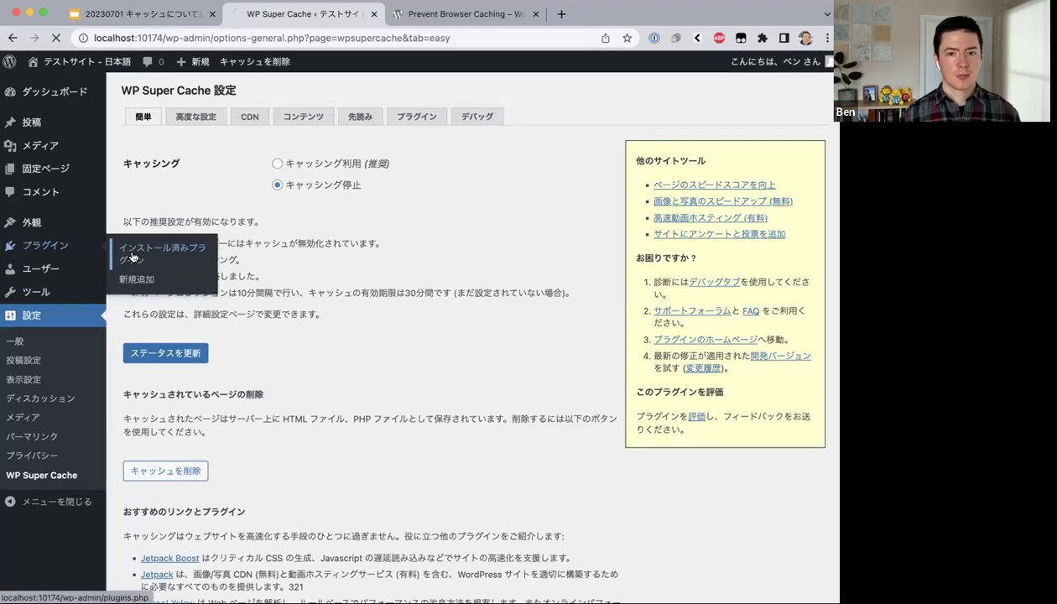
{"action": "scroll", "coordinate": [219, 437], "scroll_direction": "down", "scroll_amount": 1}
{"action": "scroll", "coordinate": [219, 437], "scroll_direction": "down", "scroll_amount": 1}
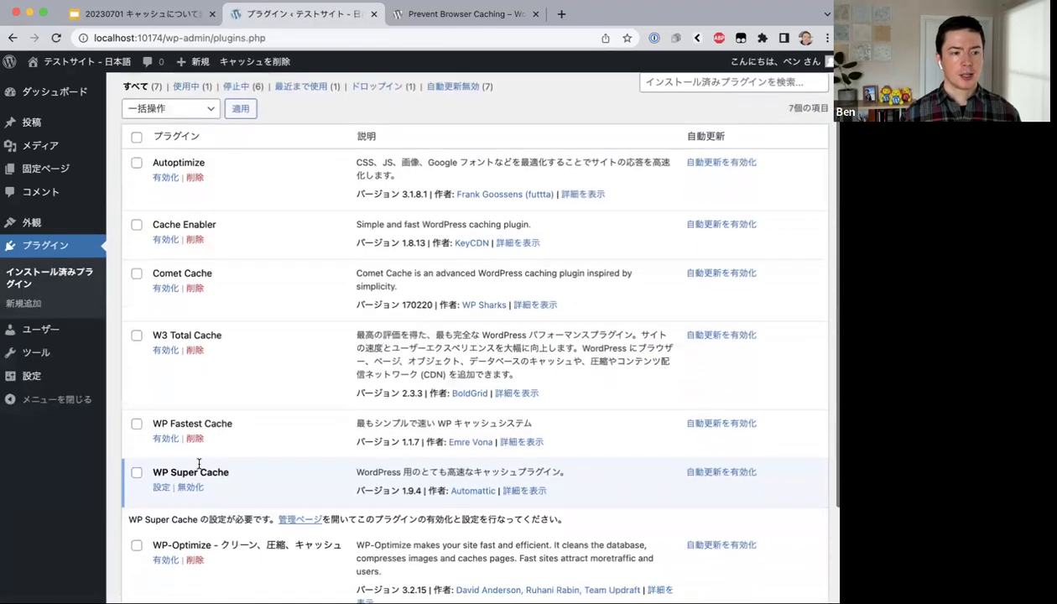
{"action": "left_click", "coordinate": [192, 488]}
{"action": "key", "text": "super+1"}
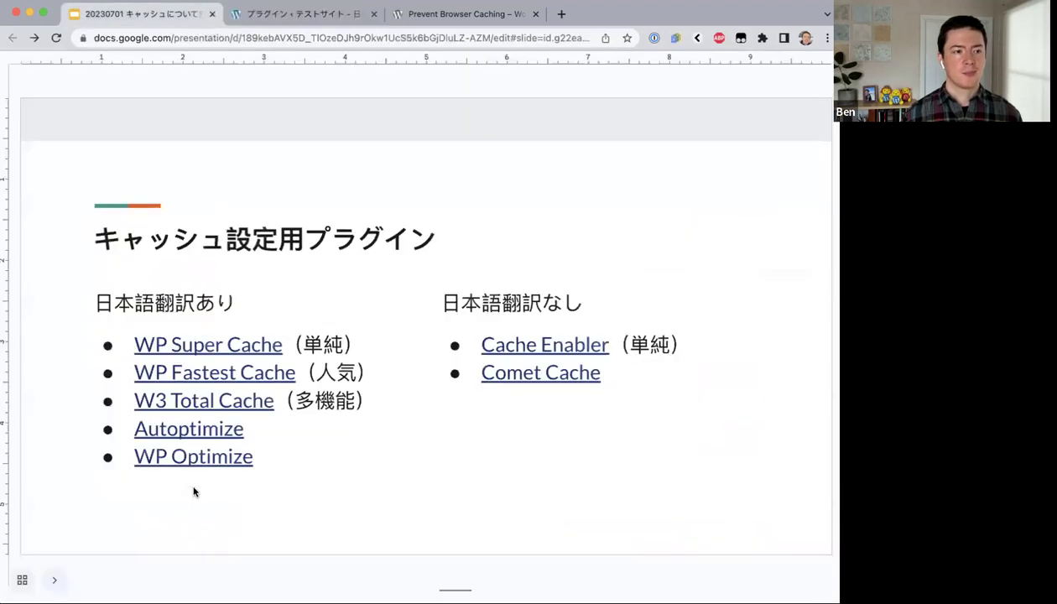
Go back to the WordPress plugins page and activate the W3 Total Cache plugin
{"action": "key", "text": "super+2"}
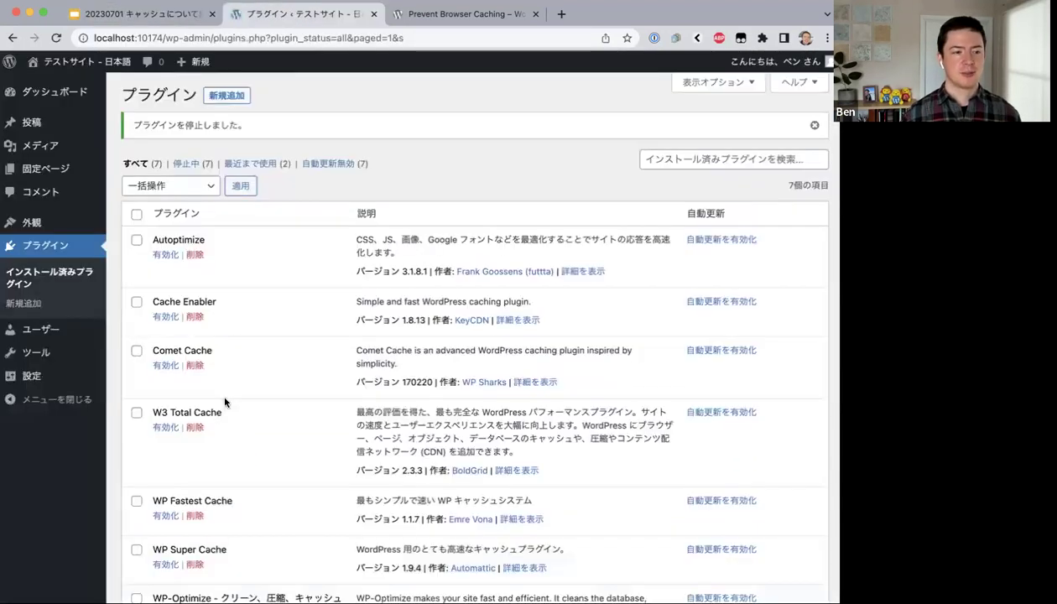
{"action": "scroll", "coordinate": [232, 370], "scroll_direction": "down", "scroll_amount": 1}
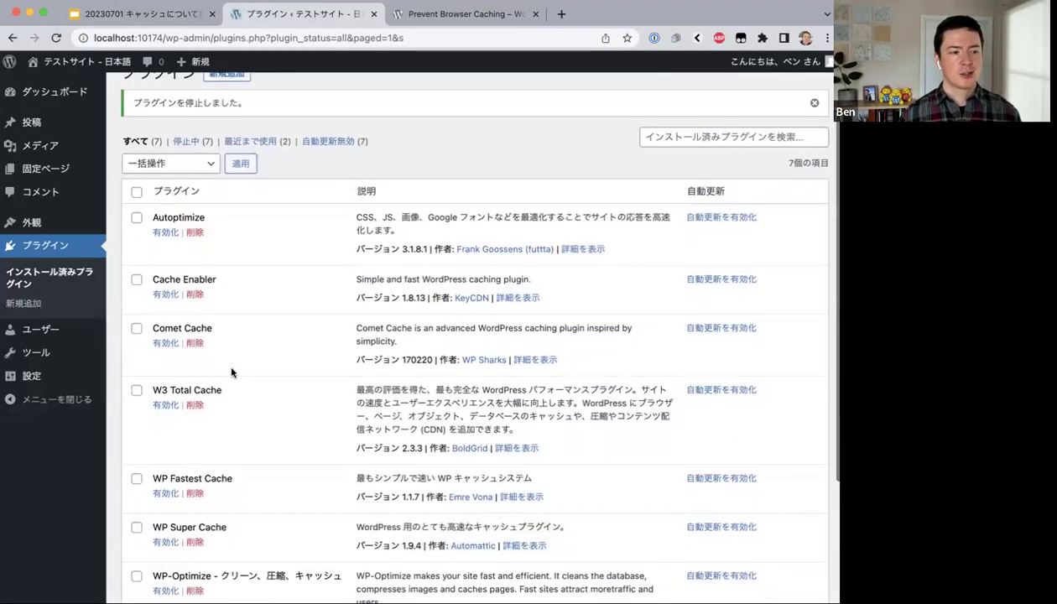
{"action": "left_click", "coordinate": [166, 406]}
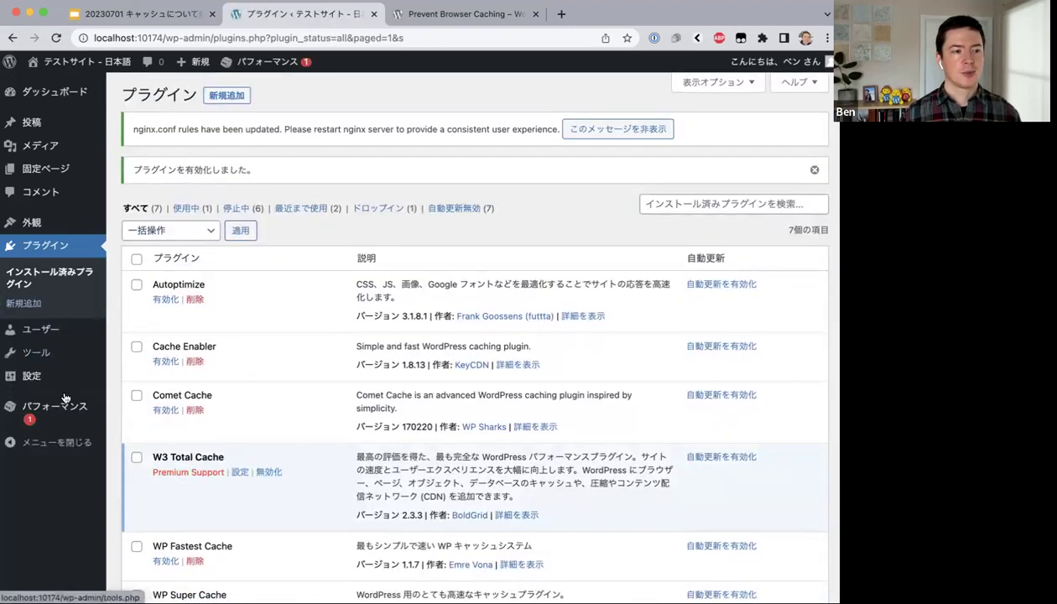
Open W3 Total Cache's performance section and skip its setup guide
{"action": "mouse_move", "coordinate": [40, 422]}
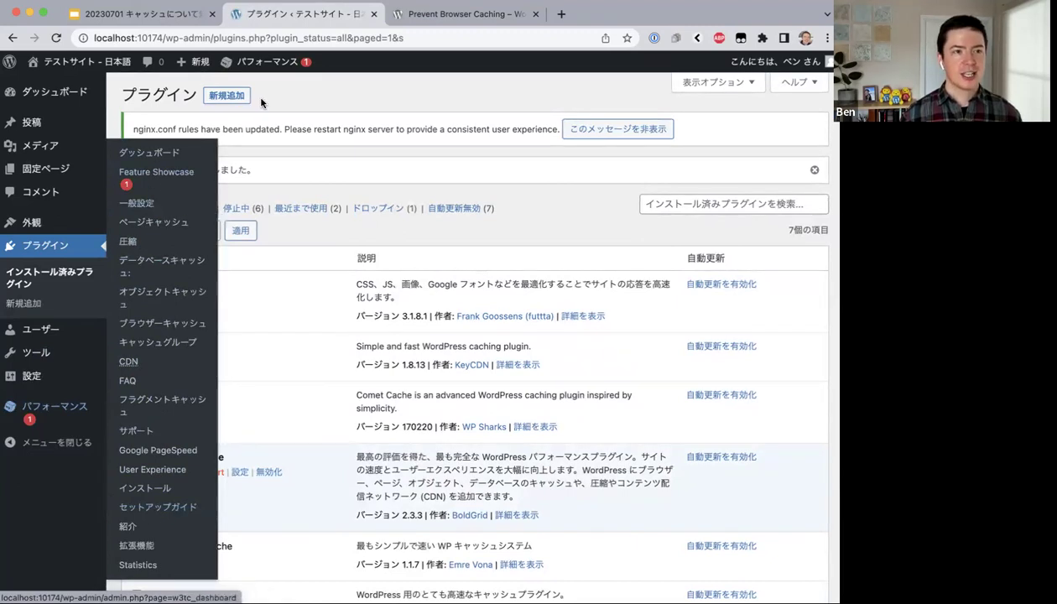
{"action": "mouse_move", "coordinate": [262, 65]}
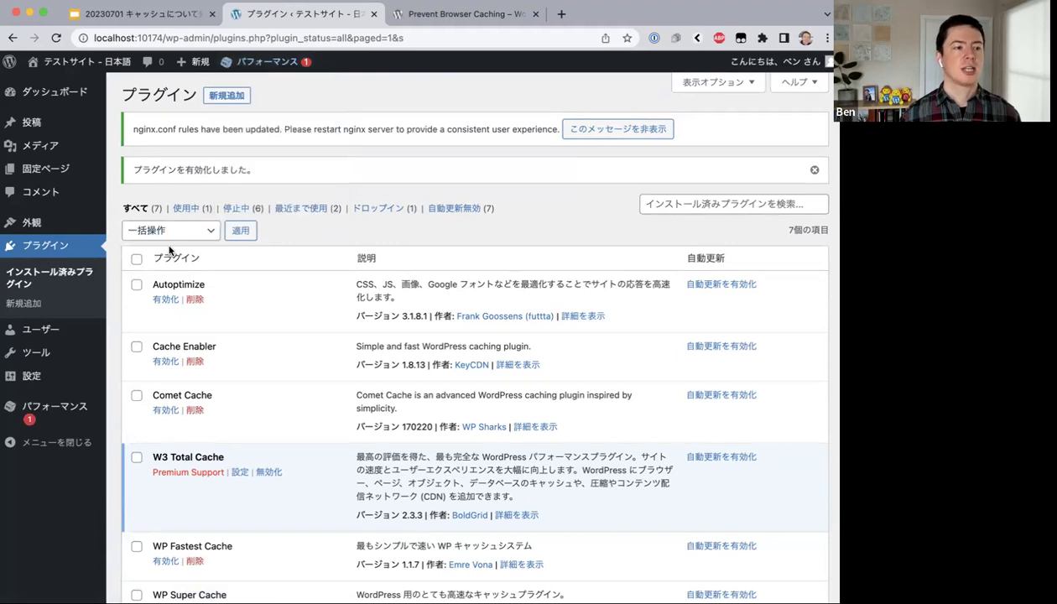
{"action": "left_click", "coordinate": [48, 408]}
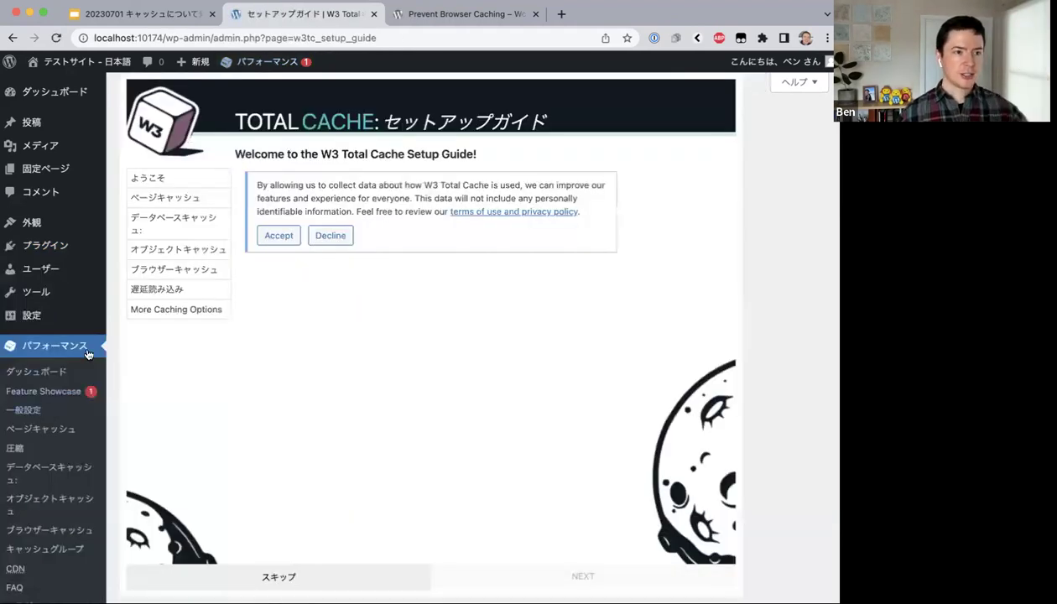
{"action": "scroll", "coordinate": [307, 208], "scroll_direction": "down", "scroll_amount": 3}
{"action": "scroll", "coordinate": [308, 209], "scroll_direction": "up", "scroll_amount": 3}
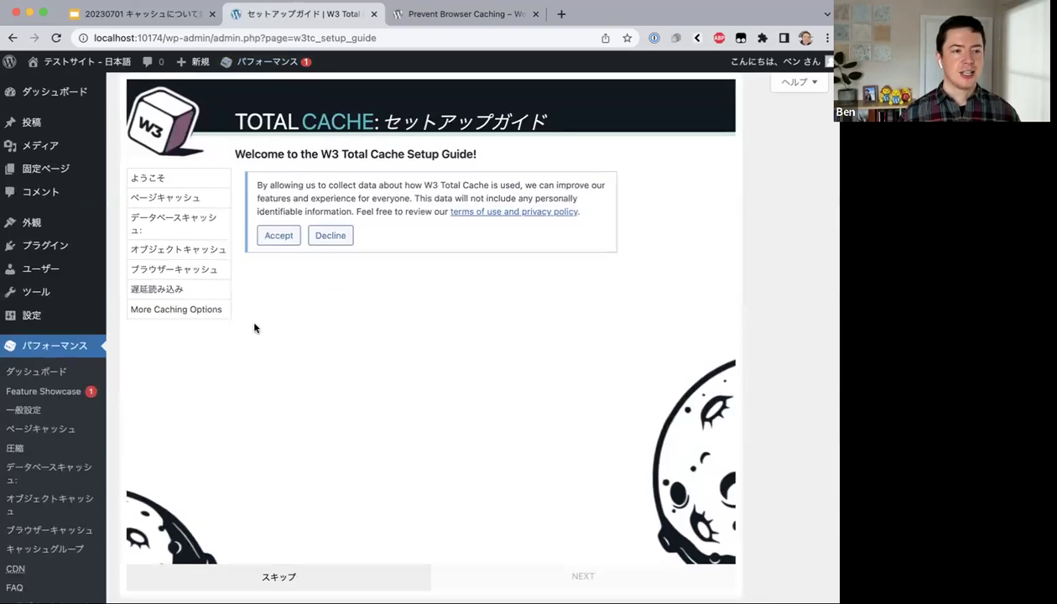
{"action": "left_click", "coordinate": [278, 576]}
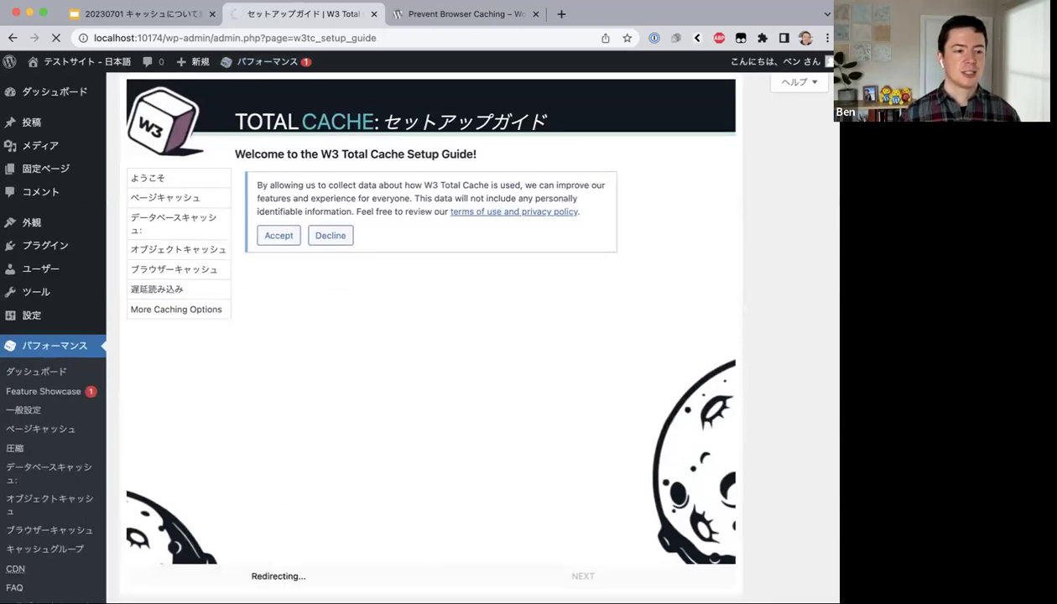
Examine the W3 Total Cache dashboard and its general settings, from page cache down to the import/export section
{"action": "scroll", "coordinate": [317, 390], "scroll_direction": "down", "scroll_amount": 1}
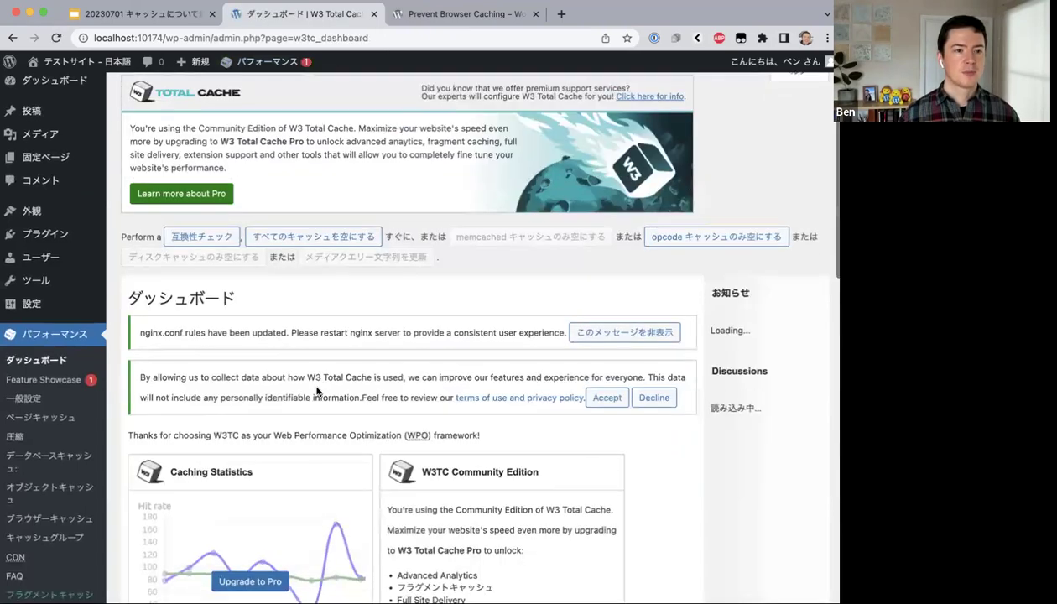
{"action": "scroll", "coordinate": [316, 390], "scroll_direction": "down", "scroll_amount": 10}
{"action": "scroll", "coordinate": [316, 391], "scroll_direction": "up", "scroll_amount": 10}
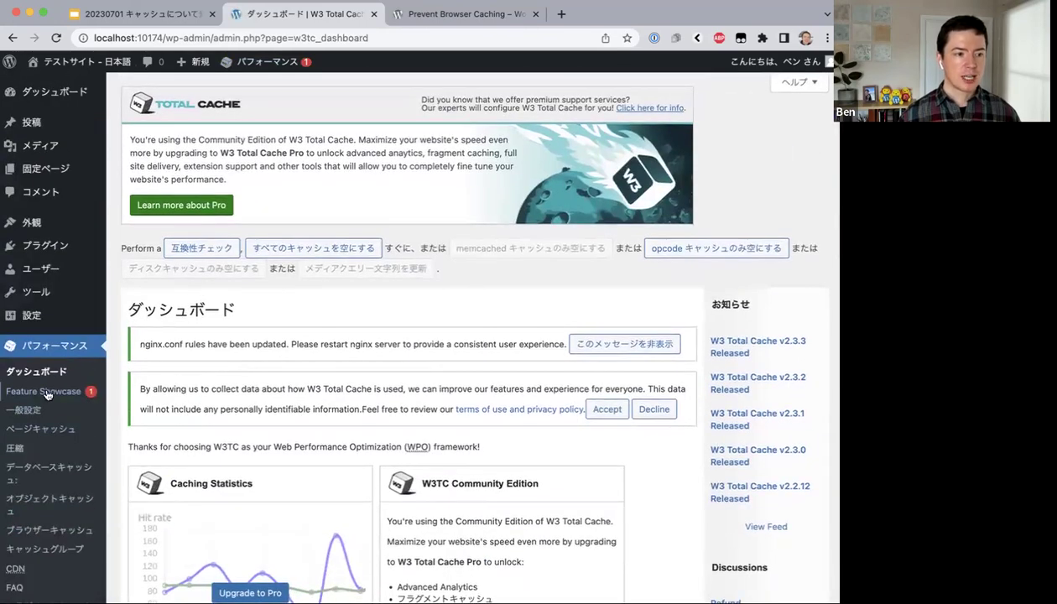
{"action": "left_click", "coordinate": [27, 407]}
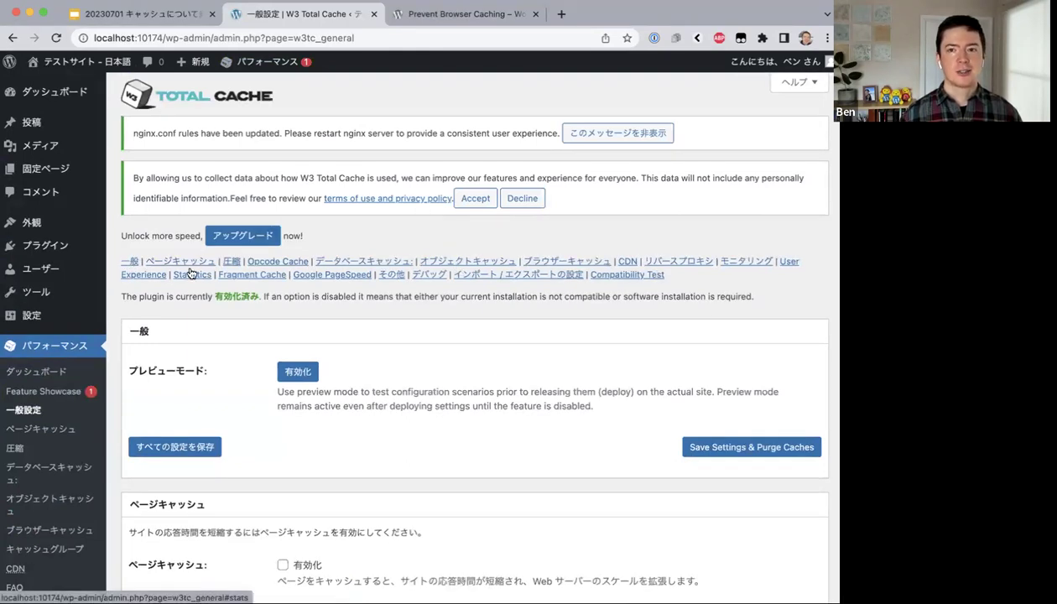
{"action": "scroll", "coordinate": [190, 274], "scroll_direction": "down", "scroll_amount": 10}
{"action": "scroll", "coordinate": [190, 272], "scroll_direction": "down", "scroll_amount": 20}
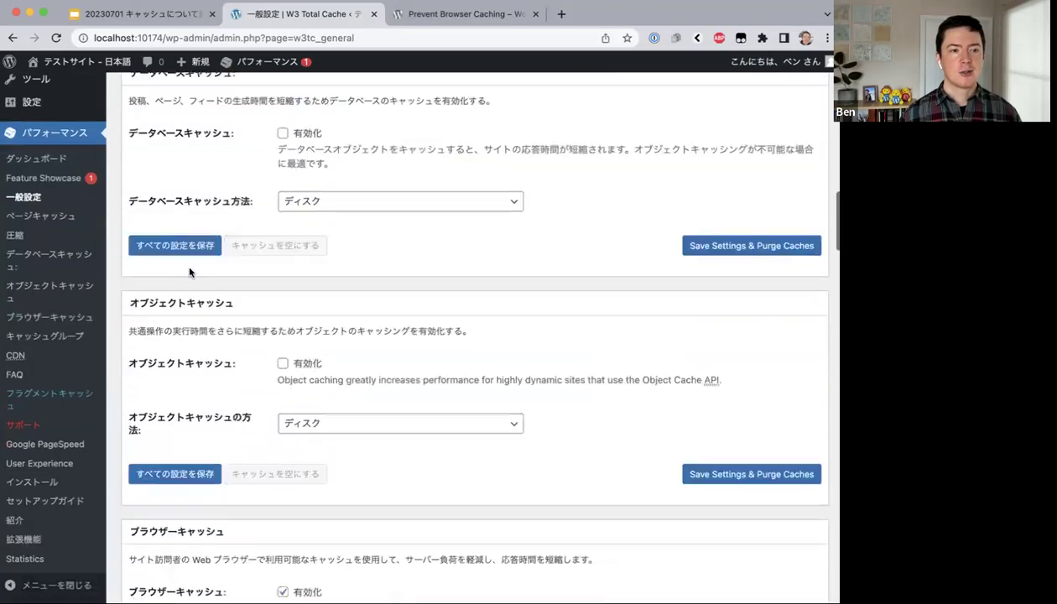
{"action": "scroll", "coordinate": [191, 272], "scroll_direction": "down", "scroll_amount": 20}
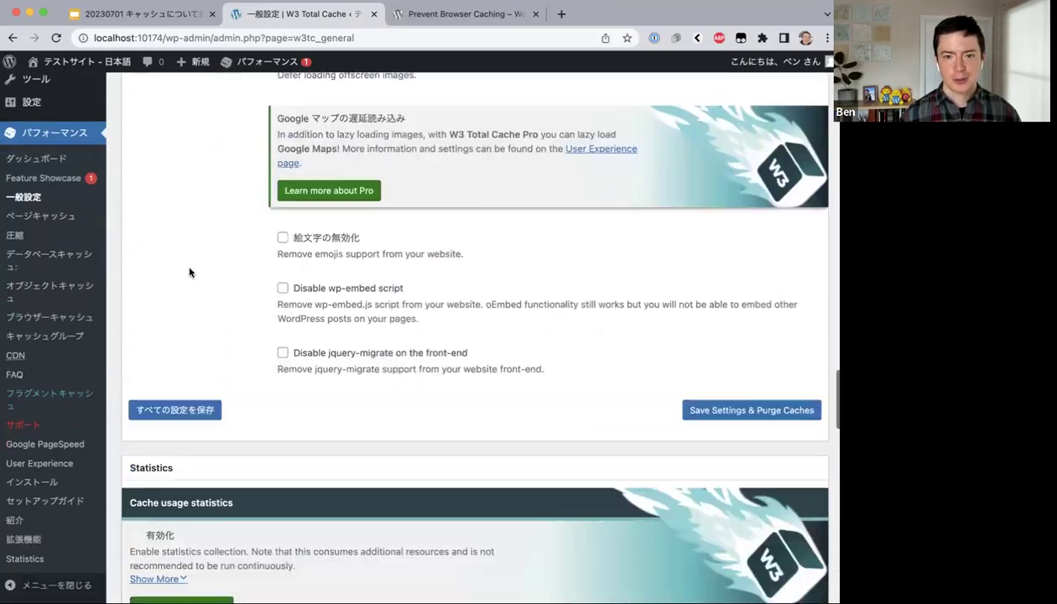
{"action": "scroll", "coordinate": [190, 271], "scroll_direction": "up", "scroll_amount": 20}
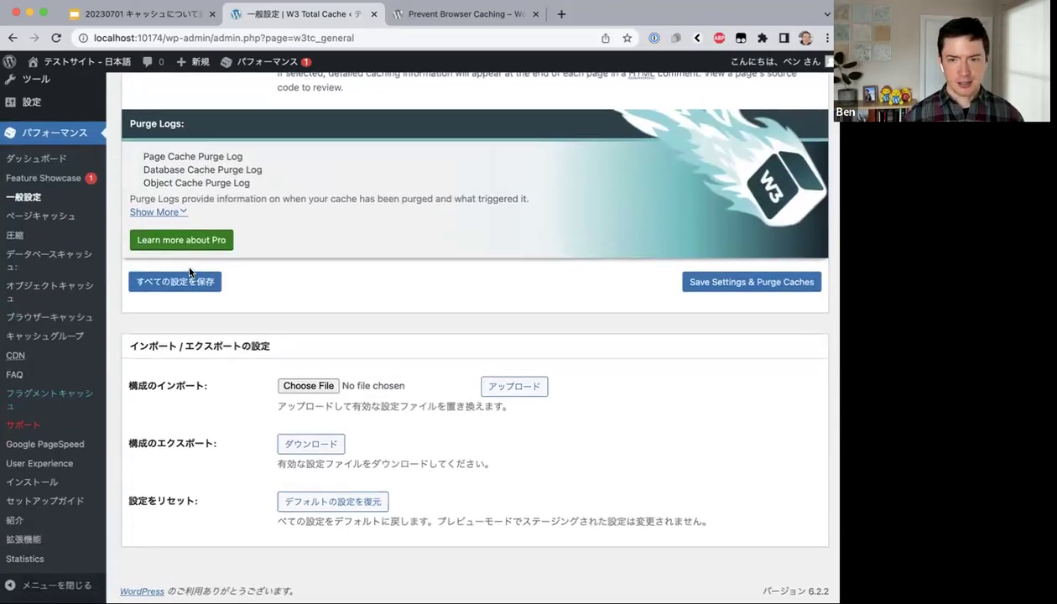
{"action": "scroll", "coordinate": [190, 271], "scroll_direction": "up", "scroll_amount": 10}
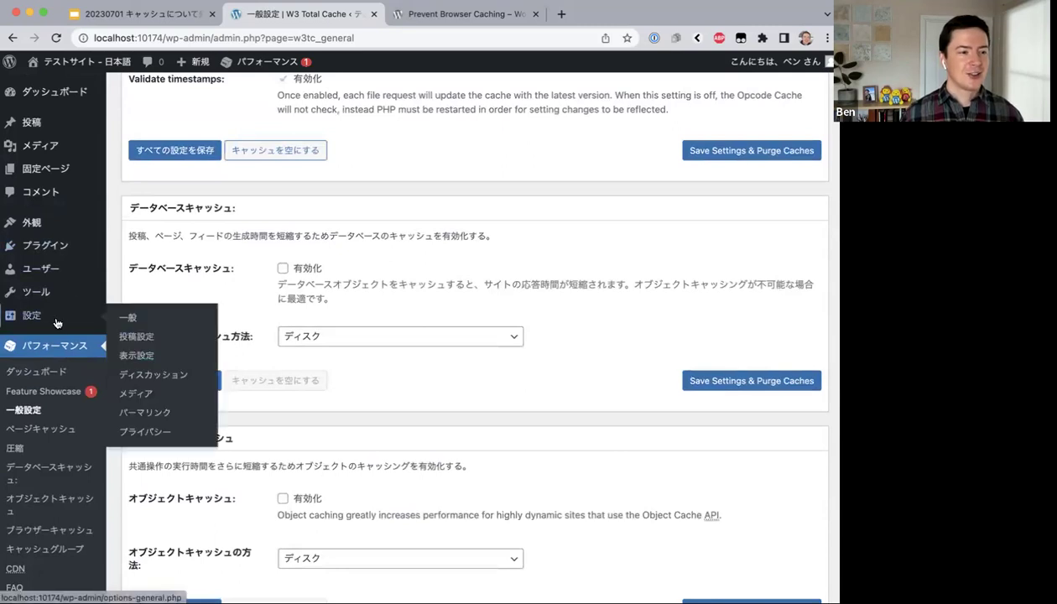
Deactivate W3 Total Cache on the installed plugins page and glance at the presentation before returning to WordPress
{"action": "left_click", "coordinate": [40, 252]}
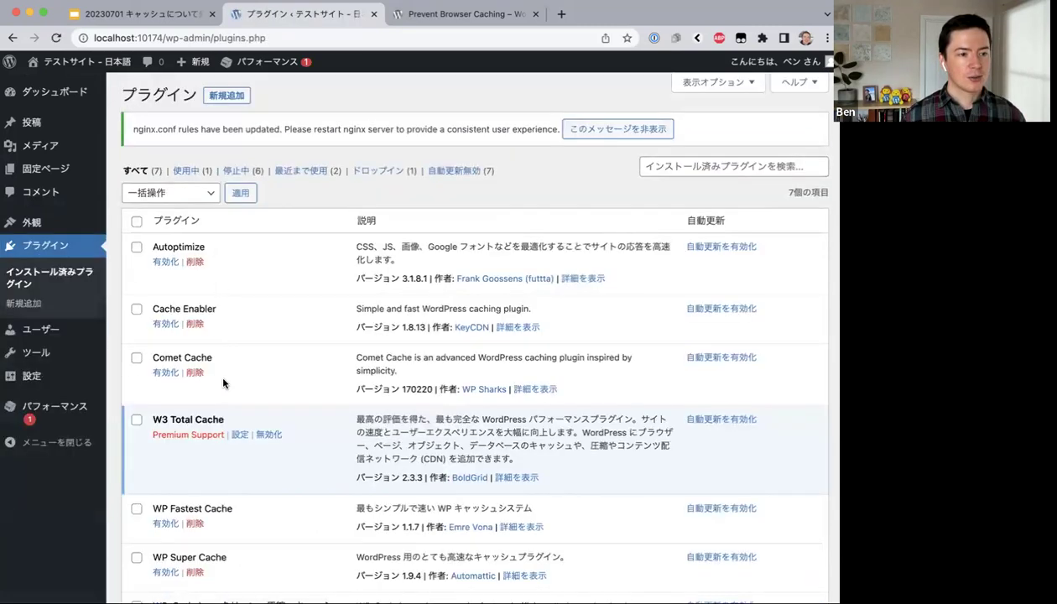
{"action": "left_click", "coordinate": [265, 435]}
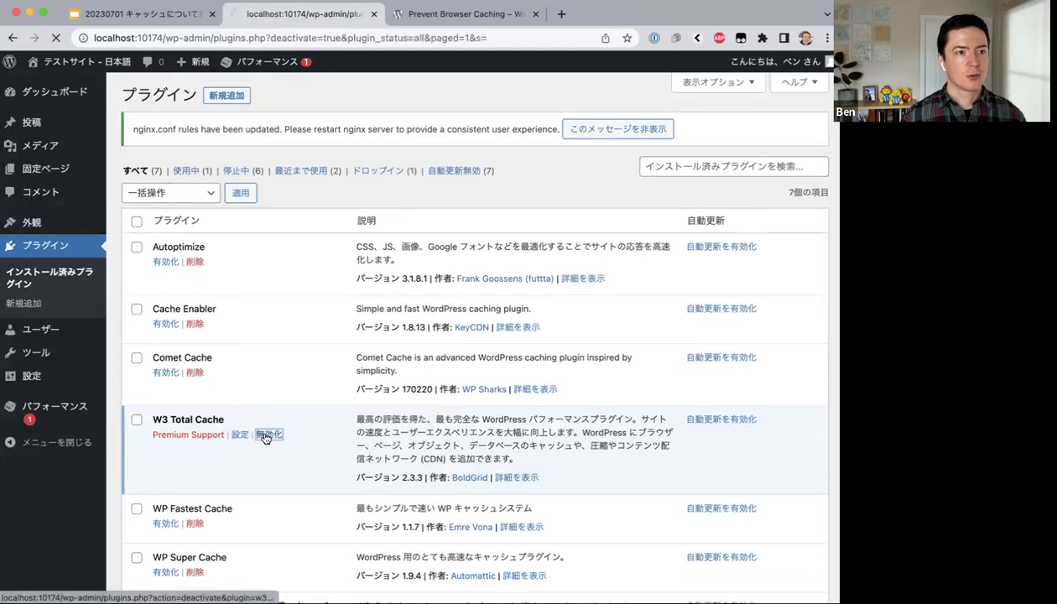
{"action": "key", "text": "super+1"}
{"action": "key", "text": "super+2"}
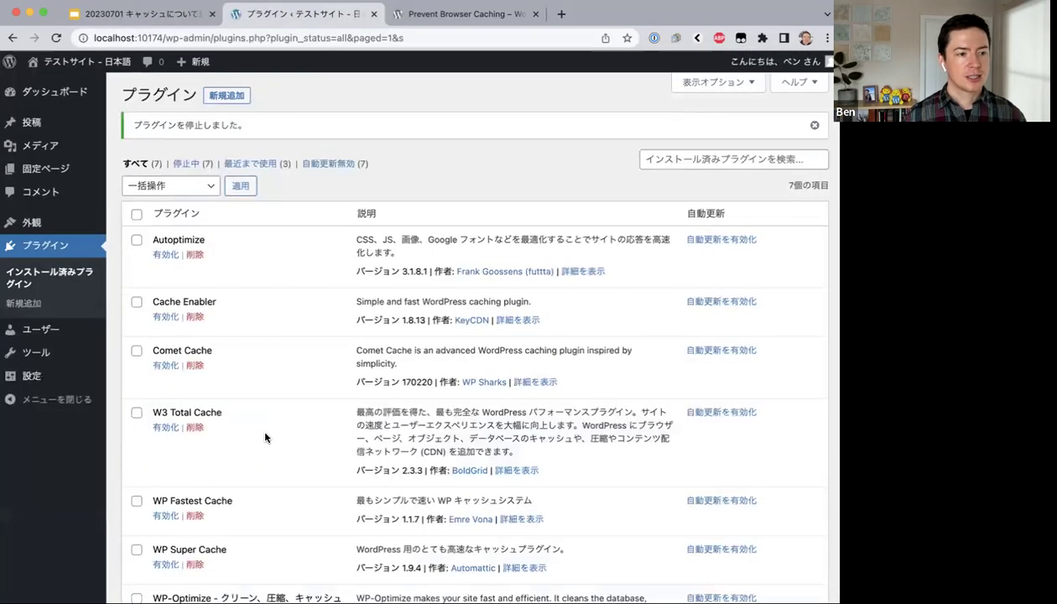
Activate the WP Fastest Cache plugin, check its cache deletion choices and open its options page
{"action": "scroll", "coordinate": [193, 378], "scroll_direction": "down", "scroll_amount": 2}
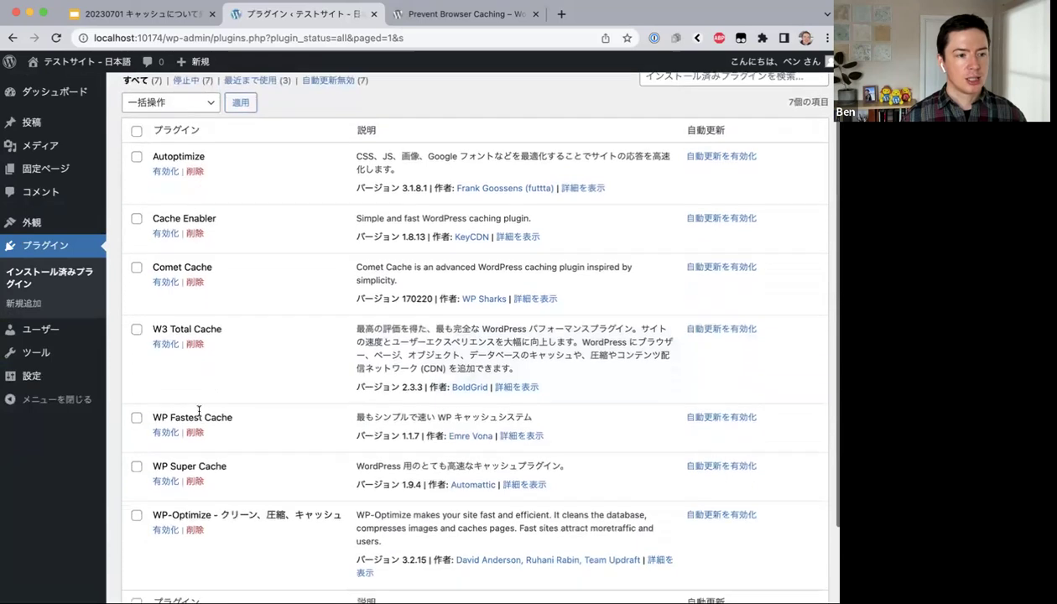
{"action": "left_click", "coordinate": [160, 433]}
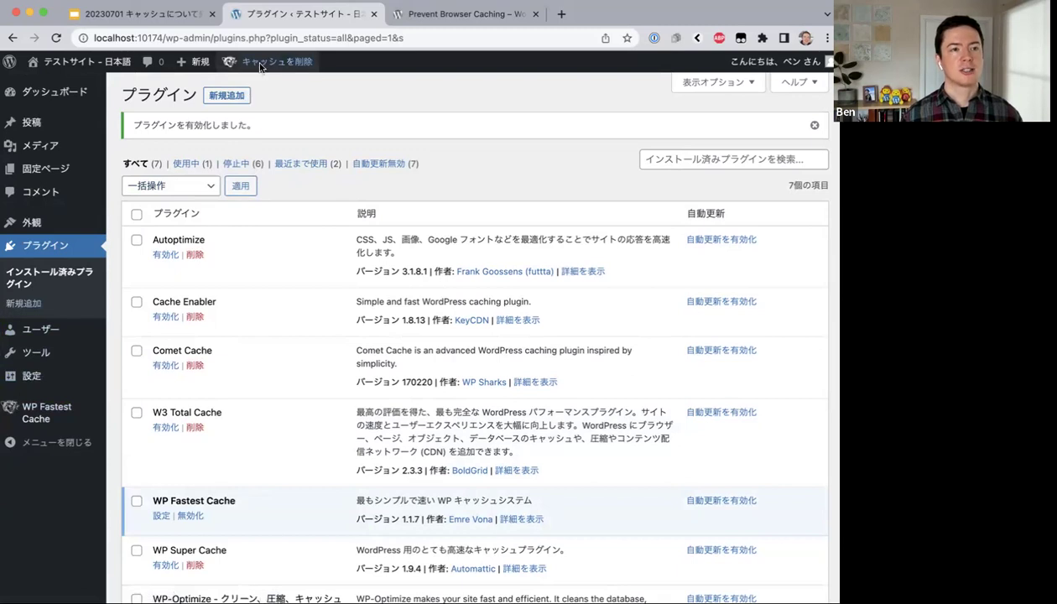
{"action": "mouse_move", "coordinate": [270, 63]}
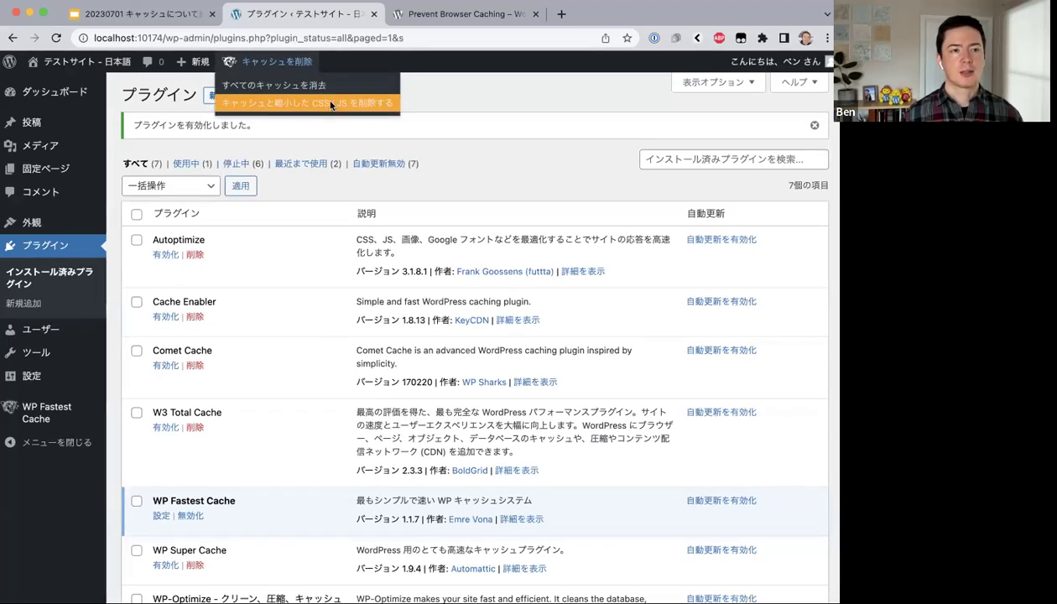
{"action": "left_click", "coordinate": [42, 411]}
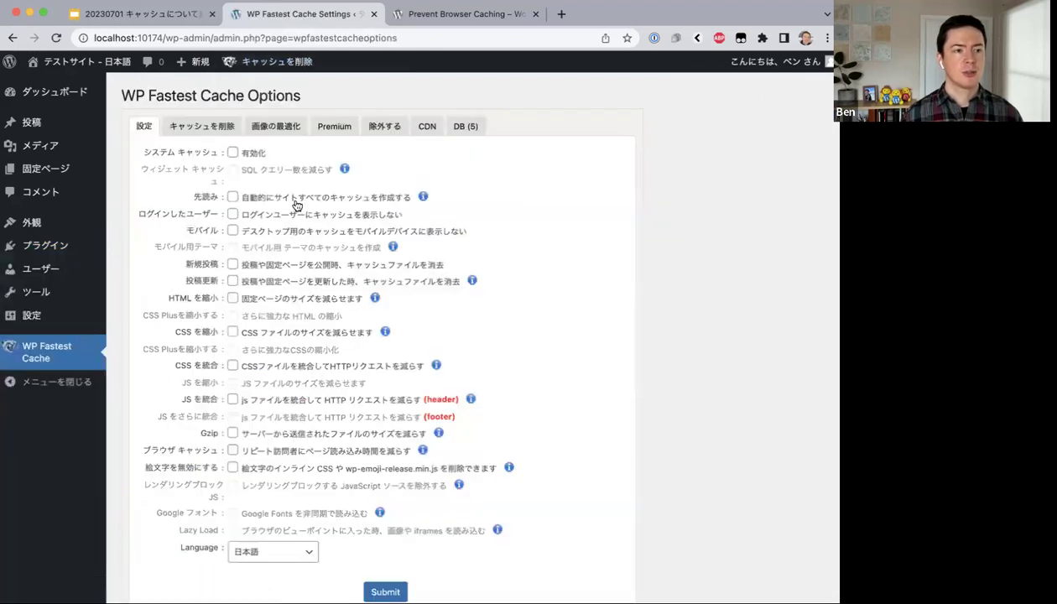
Examine the WP Fastest Cache options, from the main settings through cache deletion, image optimization, Premium, exclusions, CDN and DB
{"action": "scroll", "coordinate": [290, 203], "scroll_direction": "down", "scroll_amount": 1}
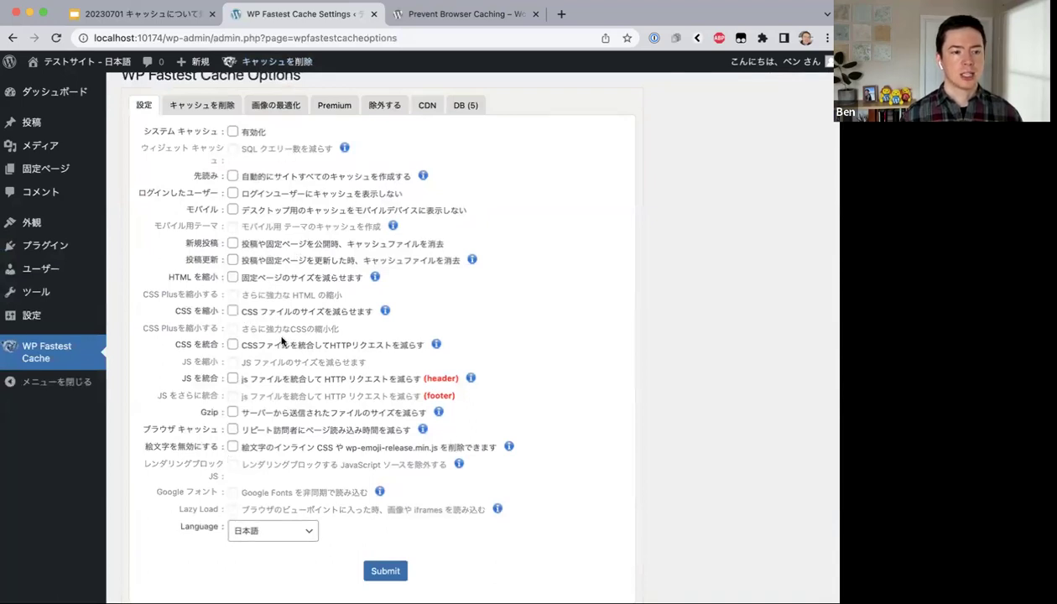
{"action": "left_click", "coordinate": [182, 109]}
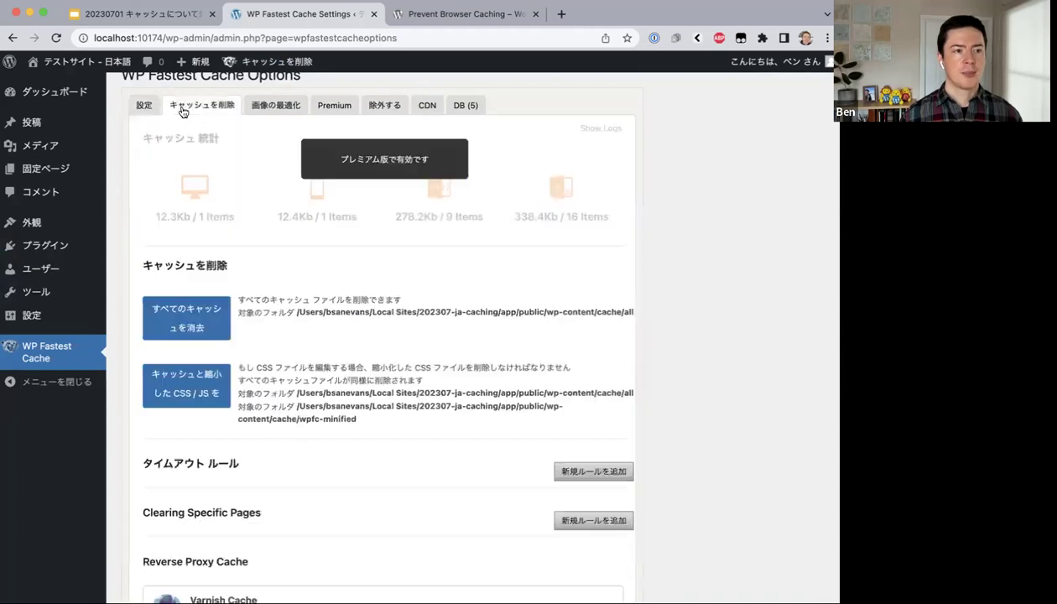
{"action": "left_click", "coordinate": [275, 105]}
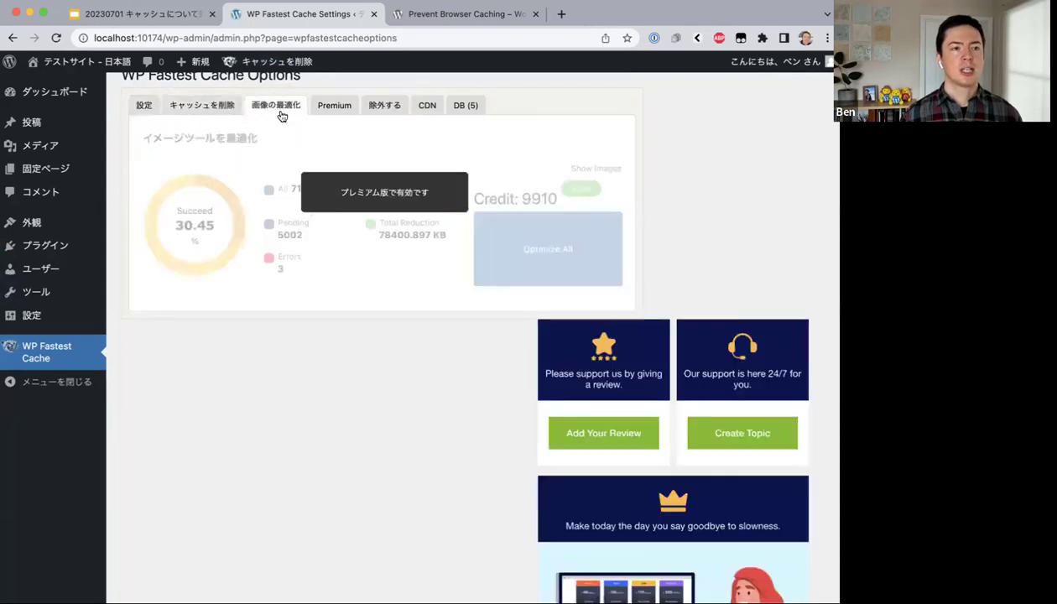
{"action": "left_click", "coordinate": [328, 109]}
{"action": "left_click", "coordinate": [377, 107]}
{"action": "left_click", "coordinate": [429, 106]}
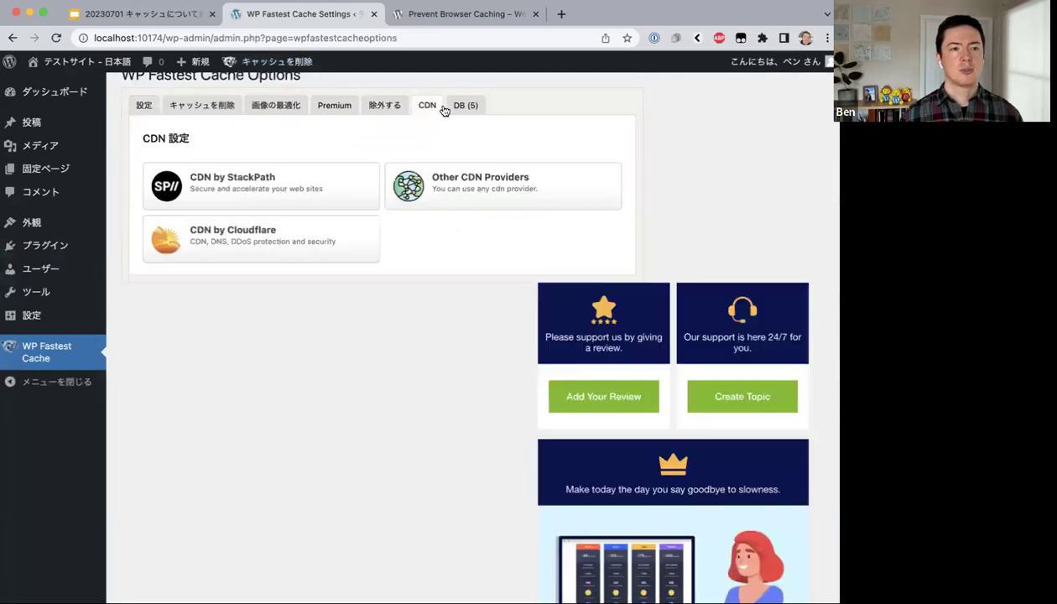
{"action": "left_click", "coordinate": [457, 105]}
{"action": "left_click", "coordinate": [144, 105]}
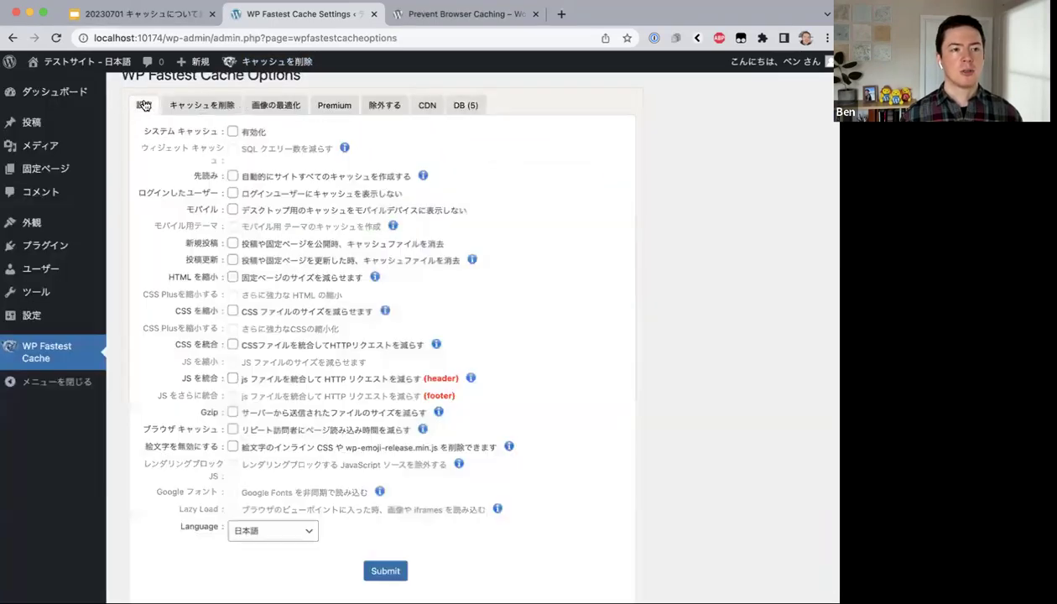
{"action": "scroll", "coordinate": [309, 225], "scroll_direction": "down", "scroll_amount": 2}
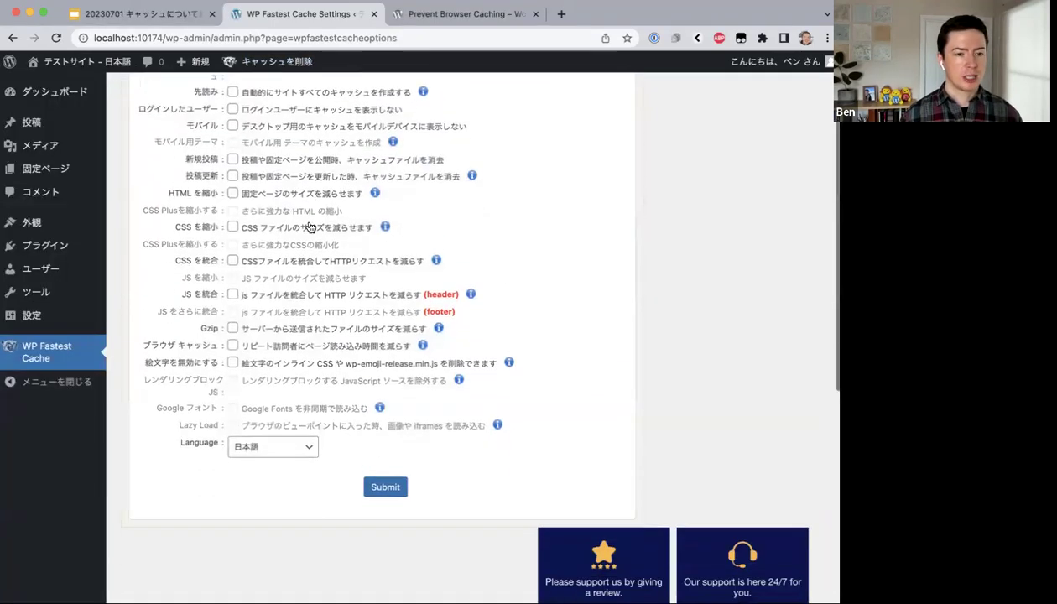
{"action": "scroll", "coordinate": [309, 224], "scroll_direction": "up", "scroll_amount": 3}
Return to the presentation slide listing the caching plugins with and without Japanese translation
{"action": "key", "text": "ctrl+shift+Tab"}
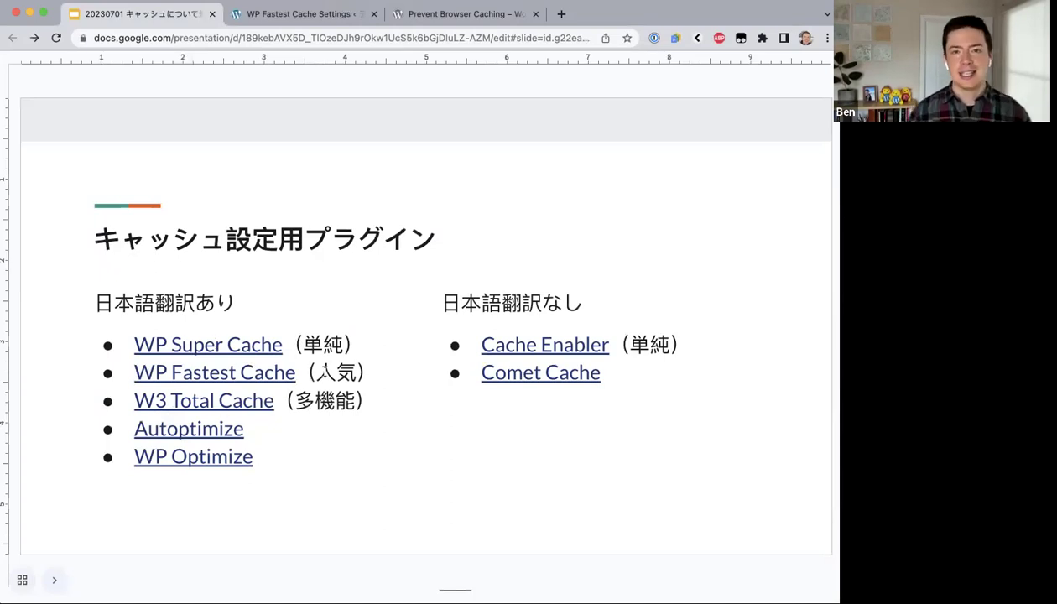
{"action": "key", "text": "Down"}
{"action": "key", "text": "Up"}
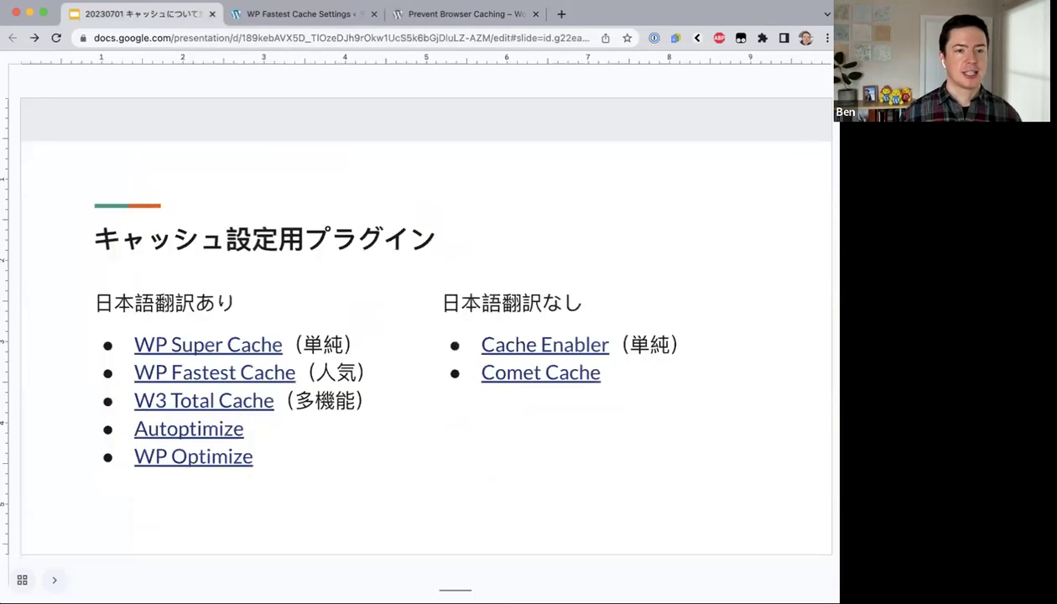